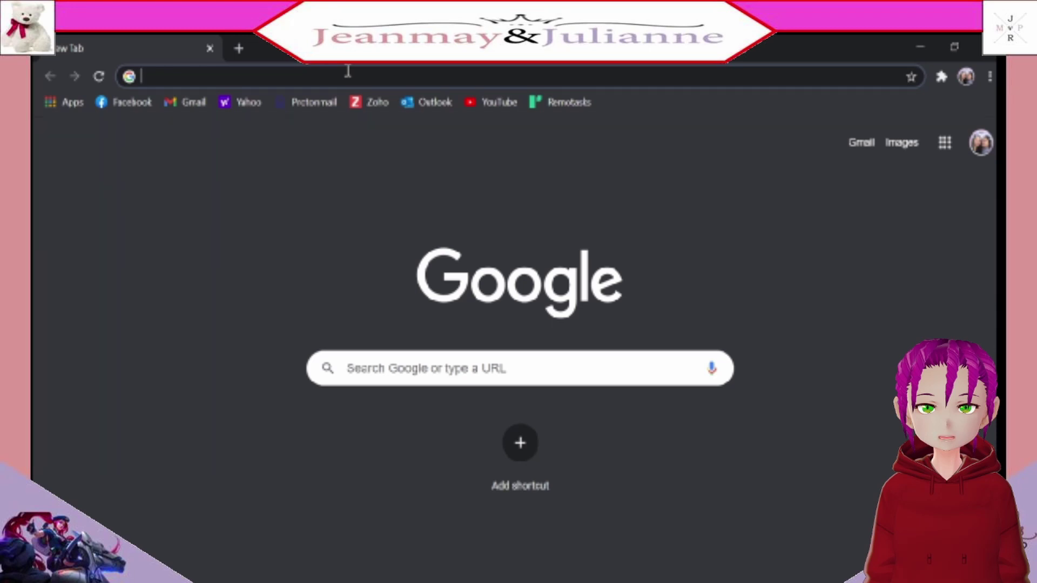
Search Google for 'ad sense' and scroll the results to reach Google AdSense.
{"action": "type", "text": "ad sense"}
{"action": "key", "text": "Return"}
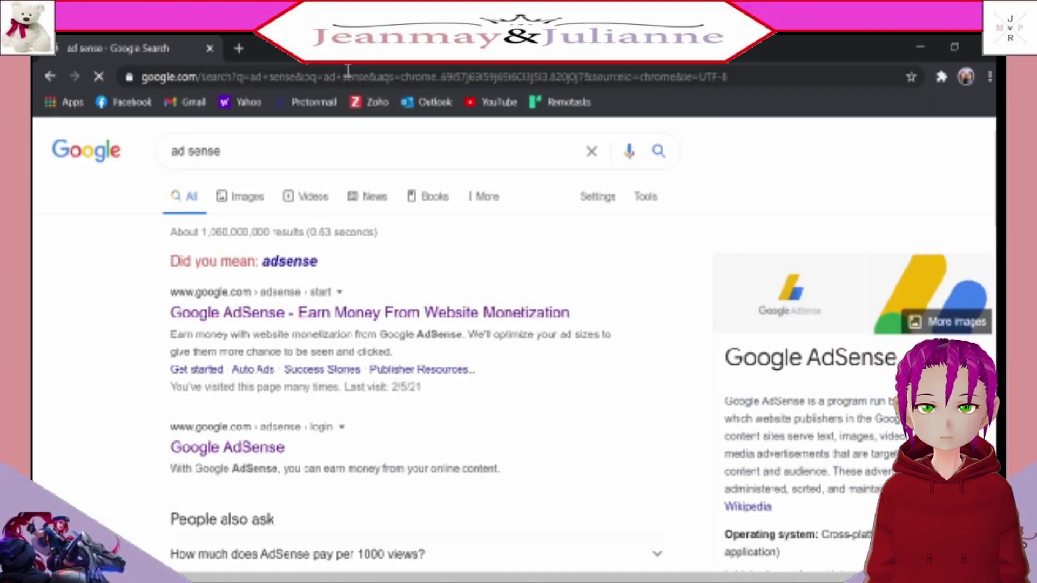
{"action": "scroll", "coordinate": [275, 381], "scroll_direction": "down", "scroll_amount": 1}
{"action": "scroll", "coordinate": [278, 383], "scroll_direction": "down", "scroll_amount": 1}
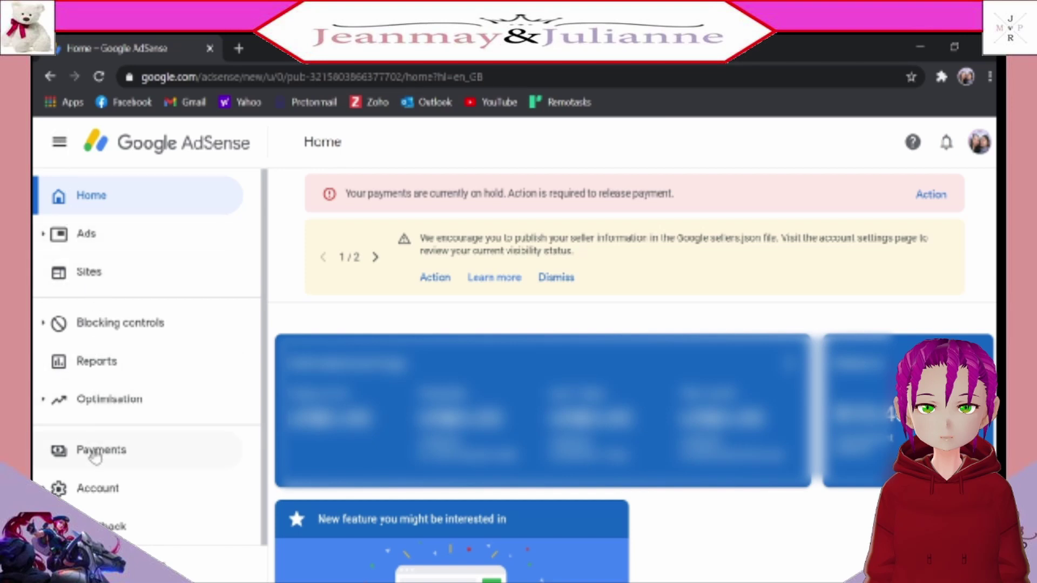
On the Payments page, add a new payment method using wire transfer details.
{"action": "left_click", "coordinate": [95, 457]}
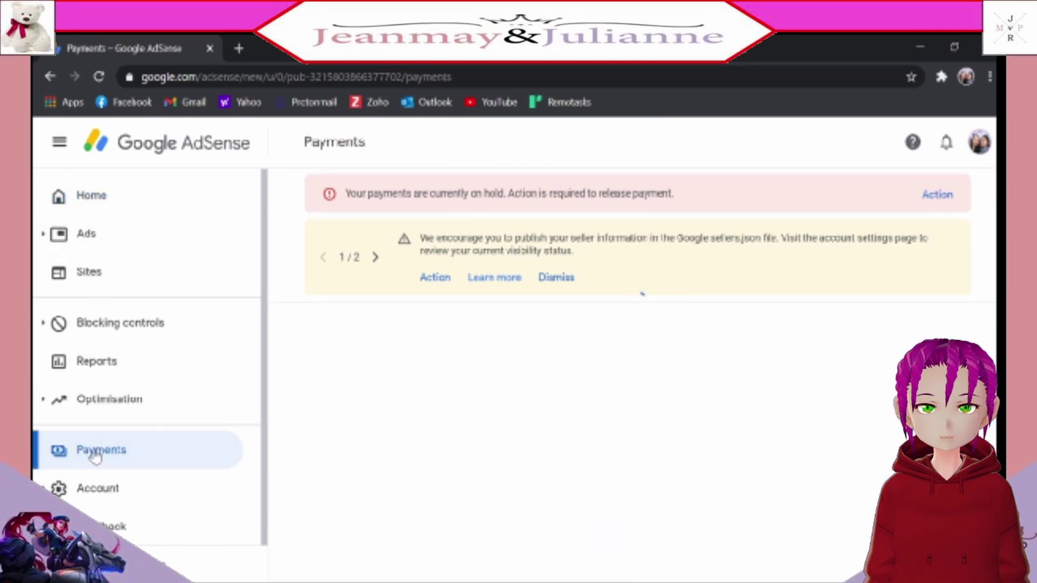
{"action": "scroll", "coordinate": [287, 419], "scroll_direction": "down", "scroll_amount": 3}
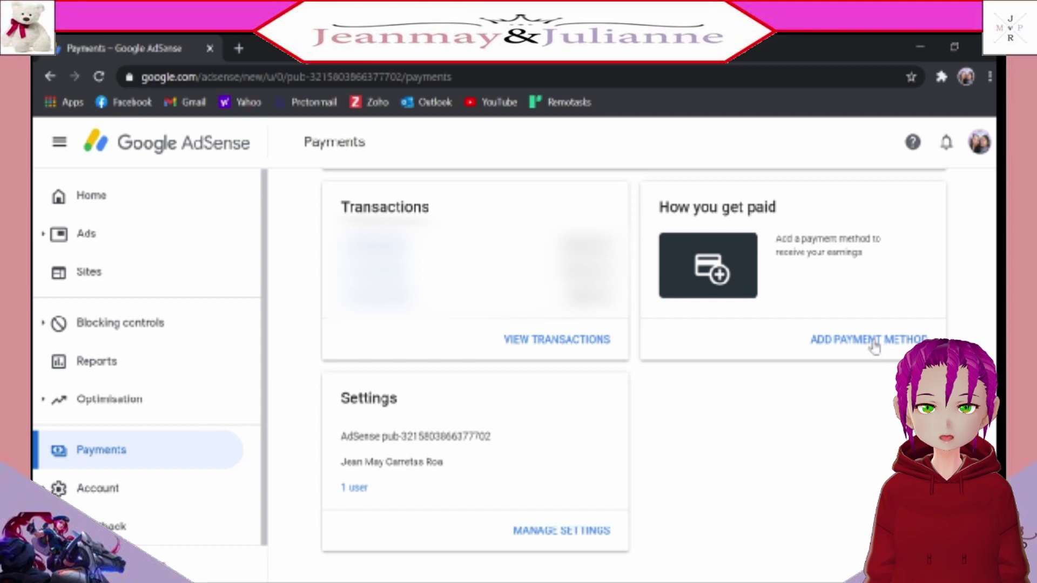
{"action": "left_click", "coordinate": [873, 340]}
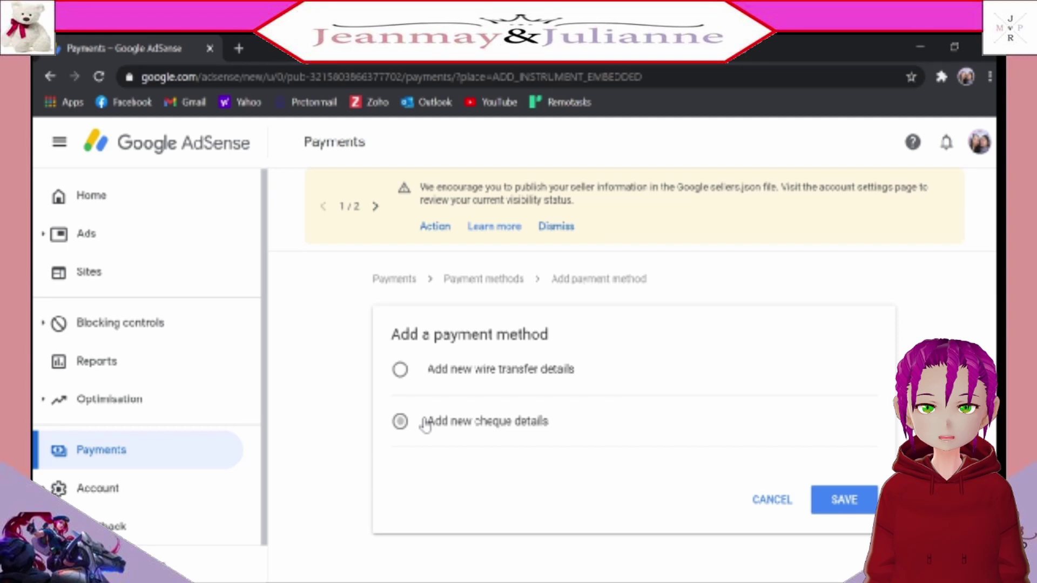
{"action": "left_click", "coordinate": [424, 388]}
{"action": "scroll", "coordinate": [440, 380], "scroll_direction": "down", "scroll_amount": 5}
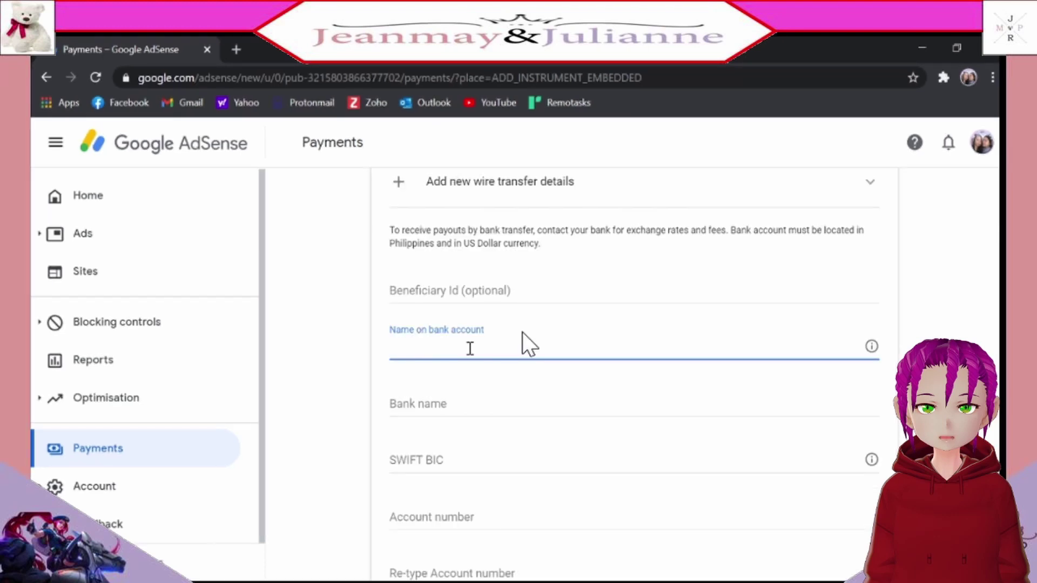
Paste the account holder's name and enter bank name BANCO DE ORO UNIBANK, INC.
{"action": "key", "text": "ctrl+v"}
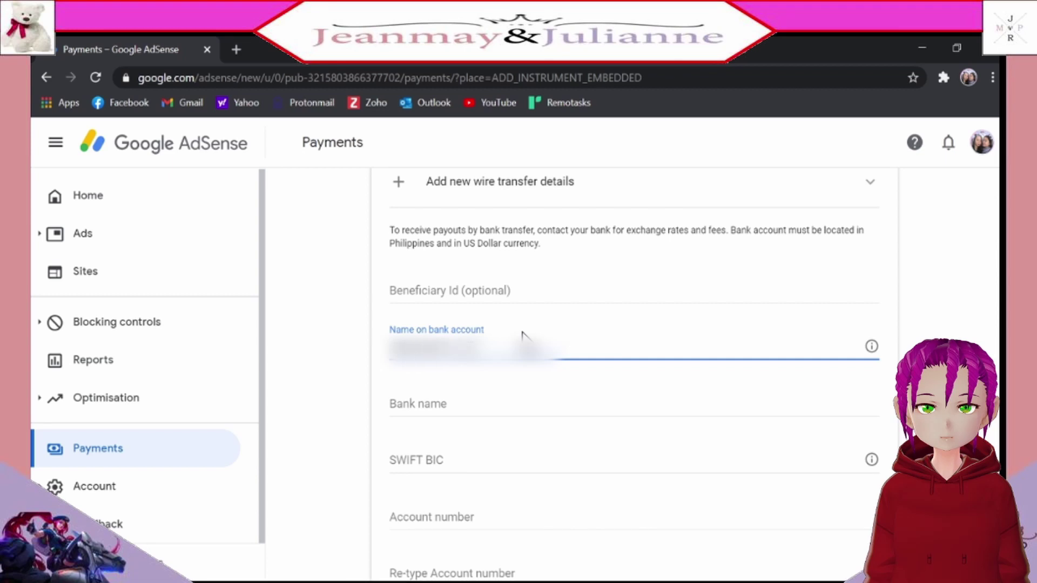
{"action": "key", "text": "Tab"}
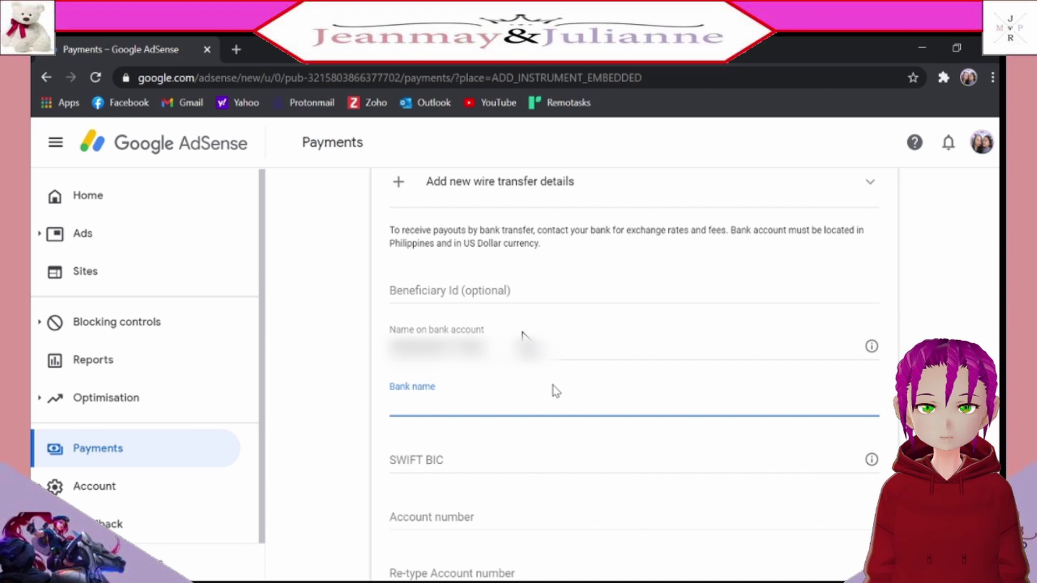
{"action": "type", "text": "BANCO DE ORO UNIBANK"}
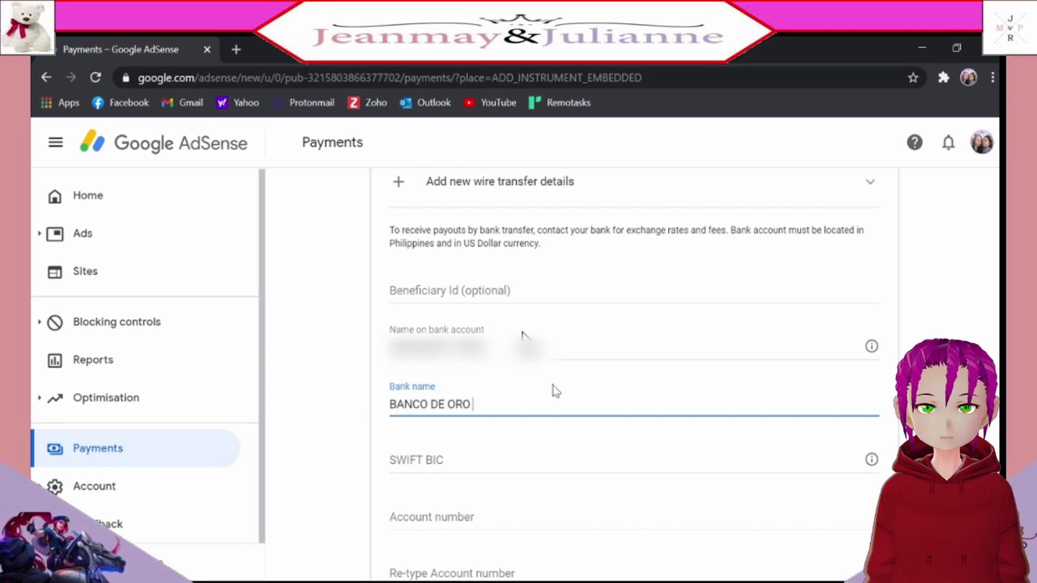
{"action": "type", "text": ", INC."}
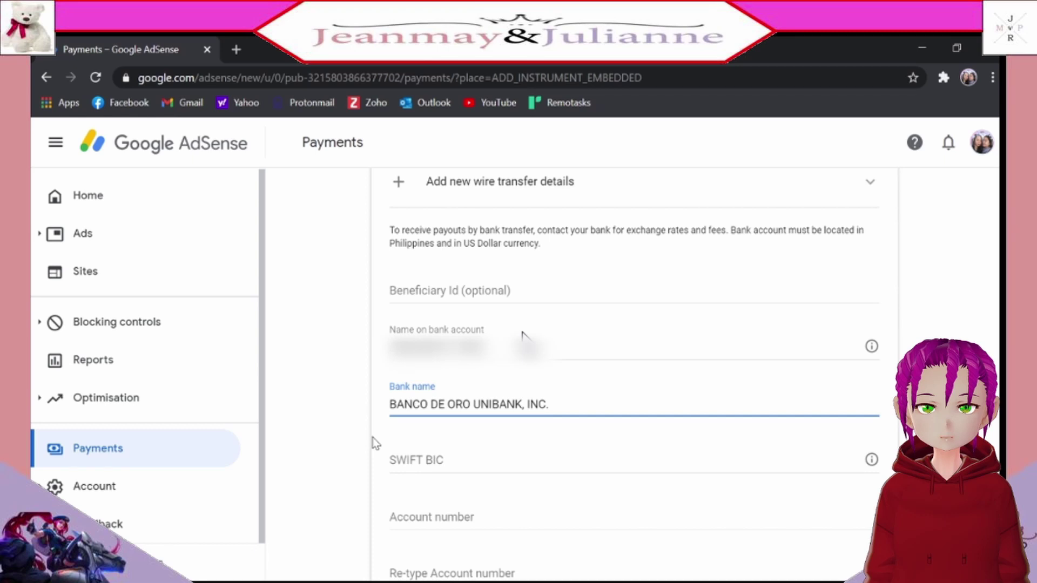
Start a new browser tab search for the bank's SWIFT code.
{"action": "mouse_move", "coordinate": [873, 462]}
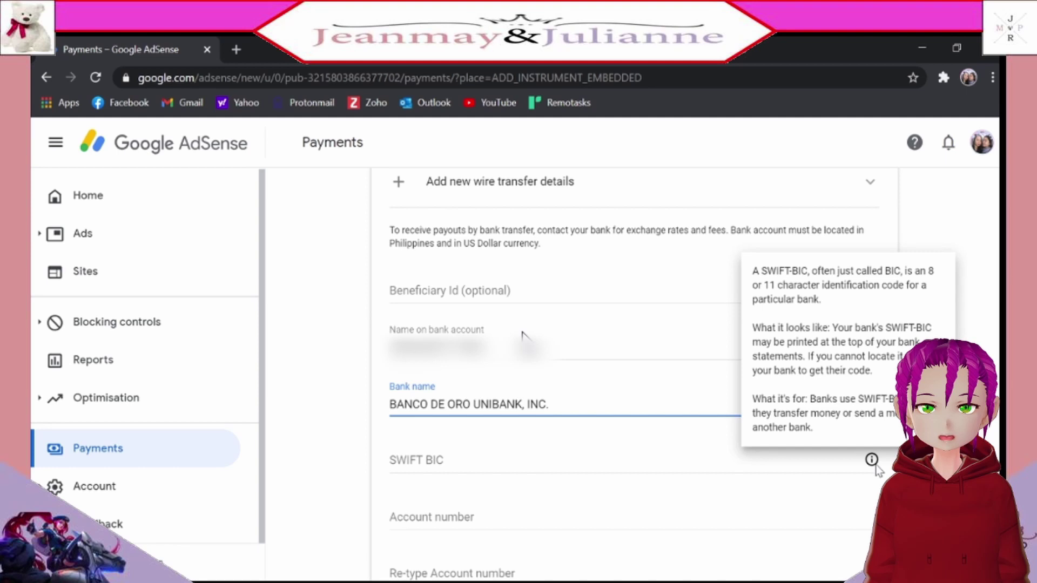
{"action": "key", "text": "ctrl+t"}
{"action": "type", "text": "bank "}
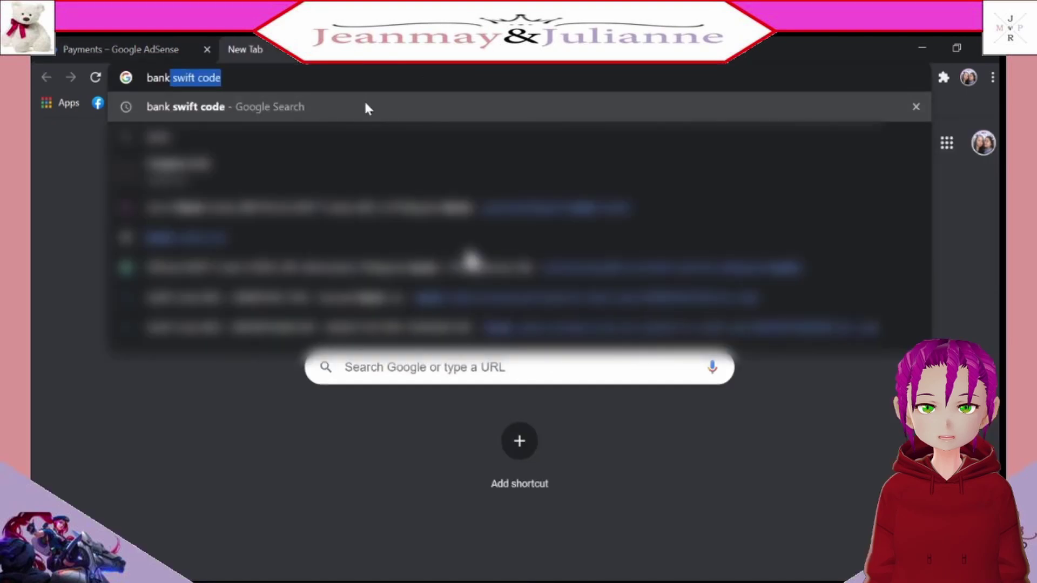
{"action": "type", "text": "s"}
Find BDO's SWIFT code BNORPHMM on the Grit PH bank codes list and return to AdSense.
{"action": "key", "text": "Return"}
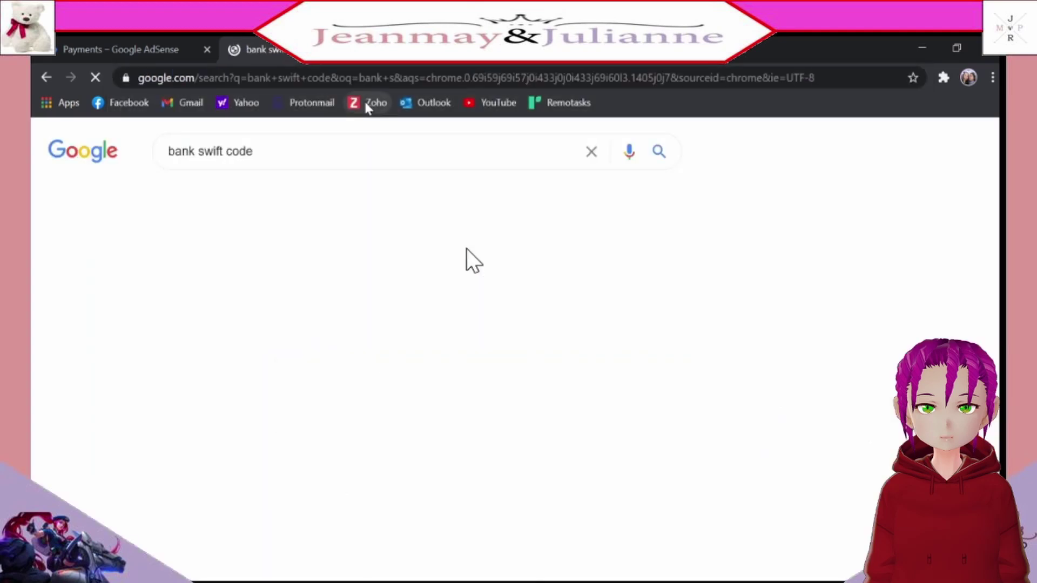
{"action": "scroll", "coordinate": [466, 250], "scroll_direction": "down", "scroll_amount": 6}
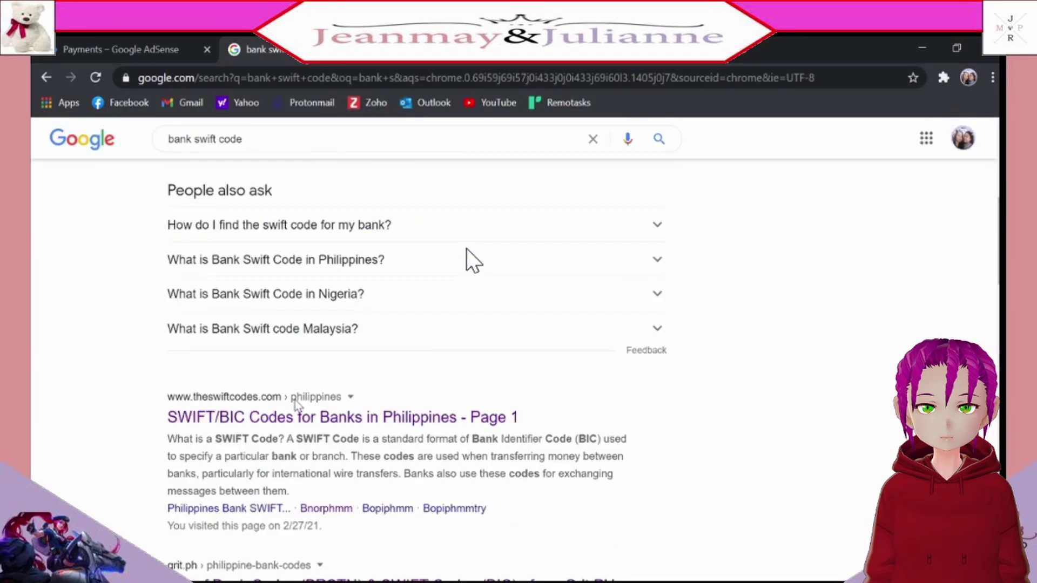
{"action": "scroll", "coordinate": [466, 249], "scroll_direction": "down", "scroll_amount": 2}
{"action": "scroll", "coordinate": [466, 249], "scroll_direction": "down", "scroll_amount": 3}
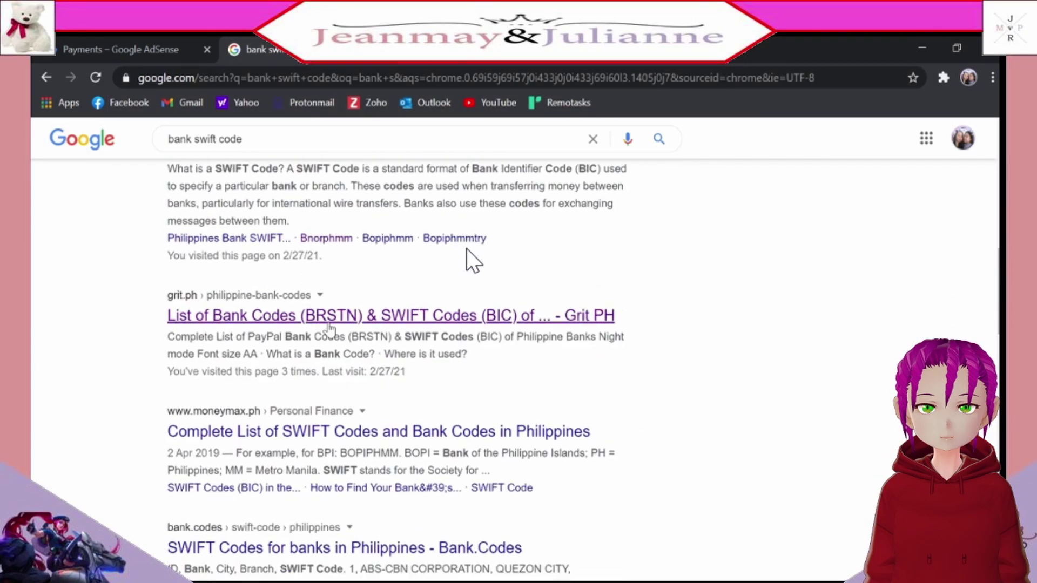
{"action": "left_click", "coordinate": [330, 324]}
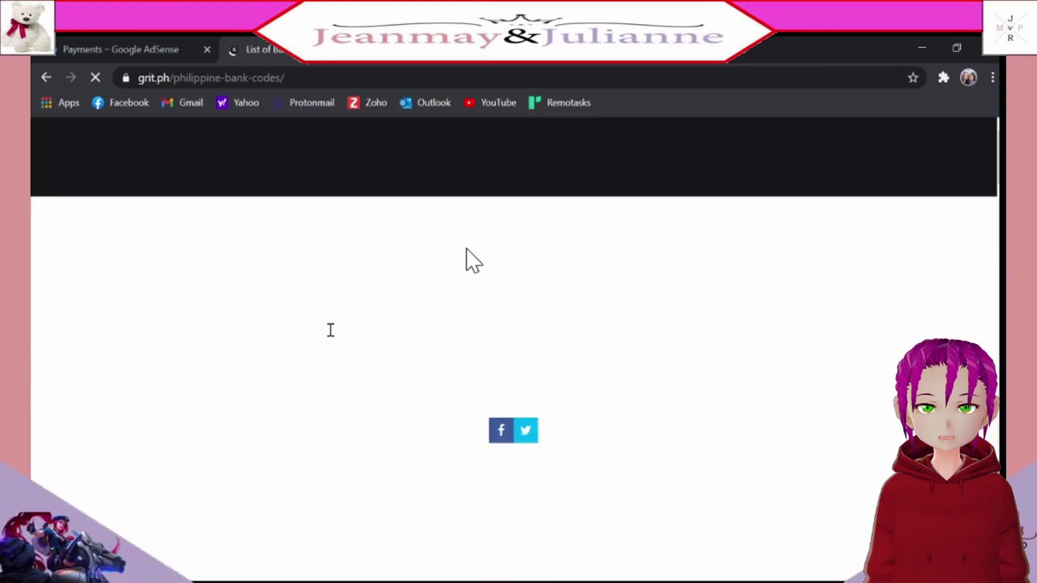
{"action": "scroll", "coordinate": [466, 249], "scroll_direction": "down", "scroll_amount": 15}
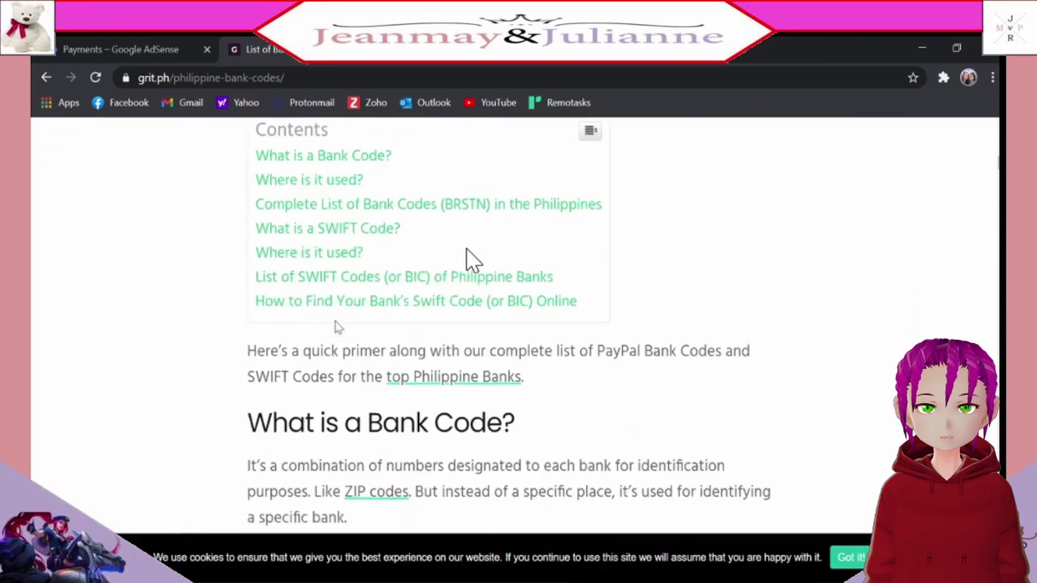
{"action": "scroll", "coordinate": [466, 250], "scroll_direction": "down", "scroll_amount": 10}
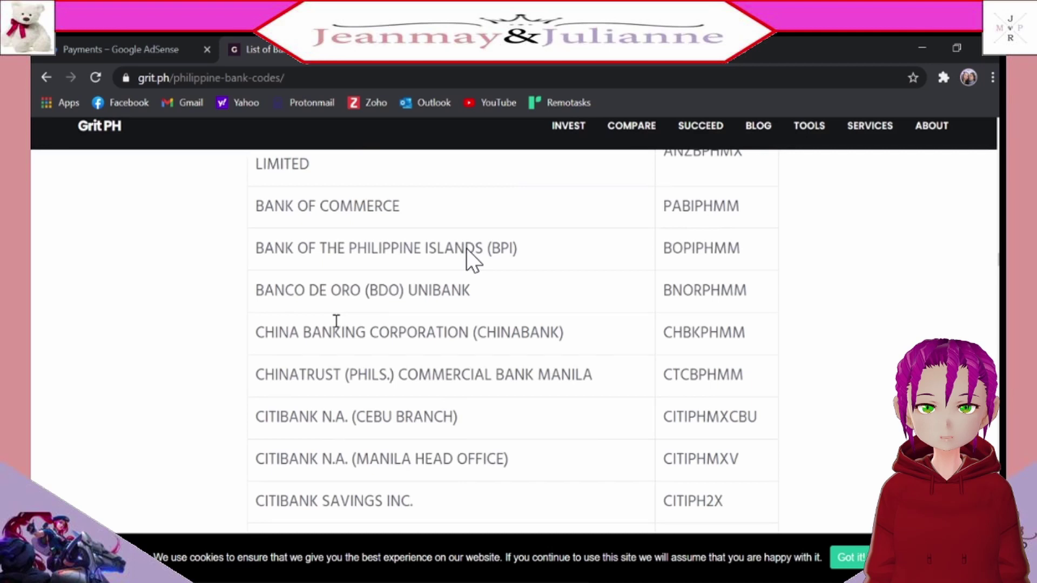
{"action": "scroll", "coordinate": [465, 248], "scroll_direction": "up", "scroll_amount": 1}
{"action": "double_click", "coordinate": [693, 331]}
{"action": "key", "text": "ctrl+c"}
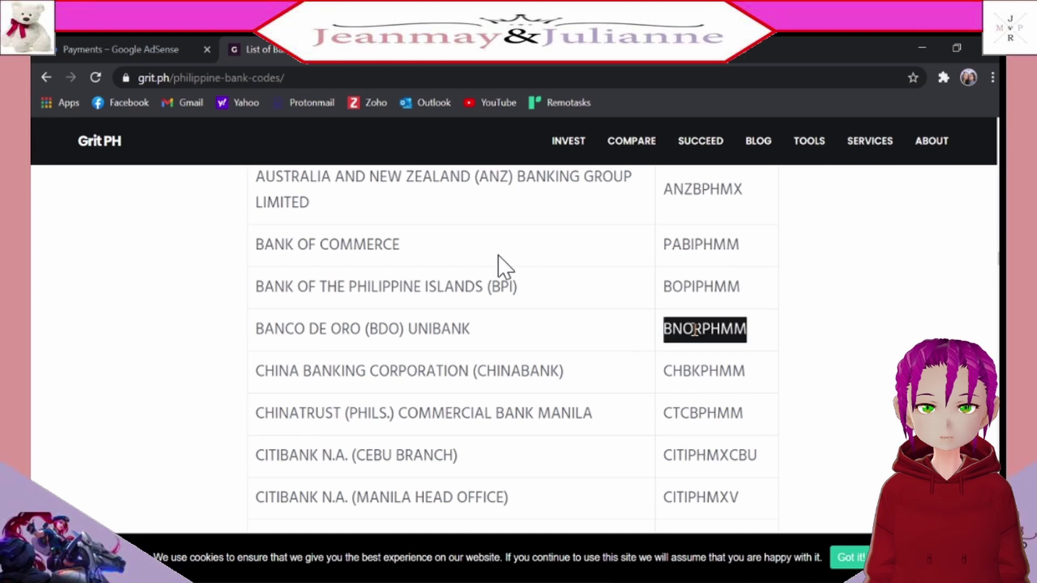
{"action": "left_click", "coordinate": [91, 57]}
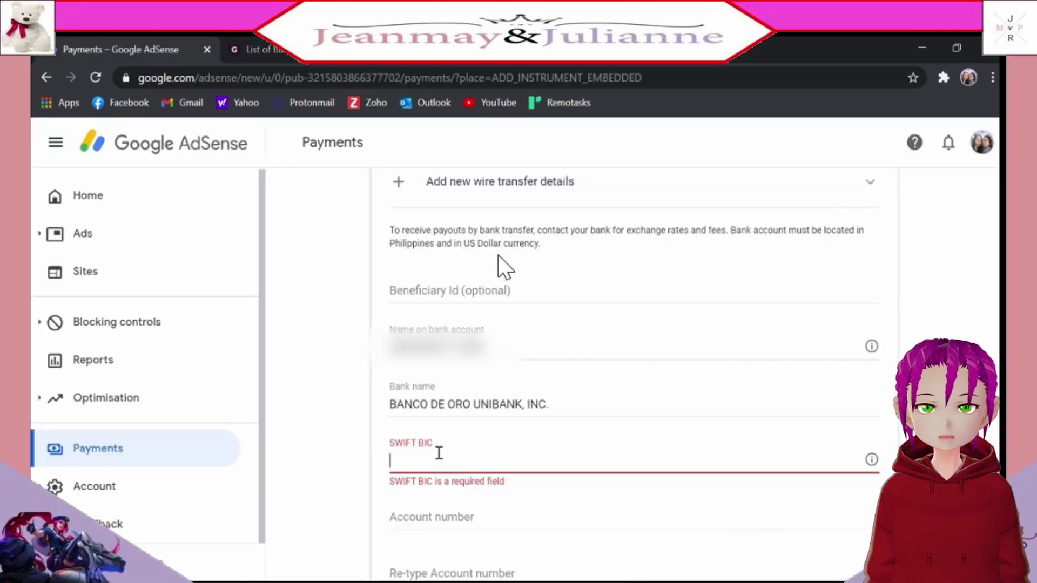
Enter SWIFT BIC BNORPHMM and type the bank account number in both account fields.
{"action": "key", "text": "ctrl+v"}
{"action": "scroll", "coordinate": [439, 452], "scroll_direction": "down", "scroll_amount": 2}
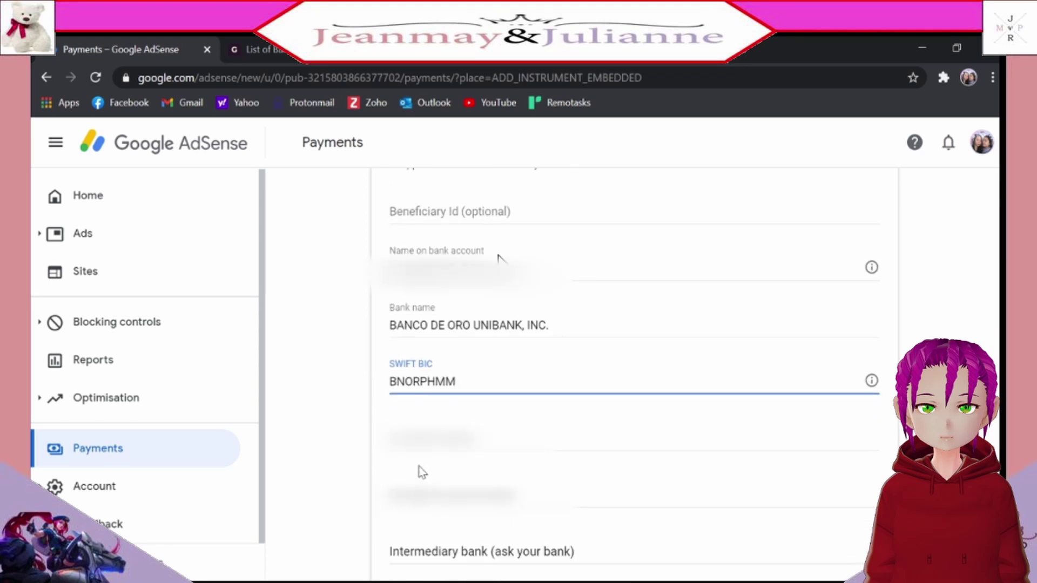
{"action": "left_click", "coordinate": [413, 457]}
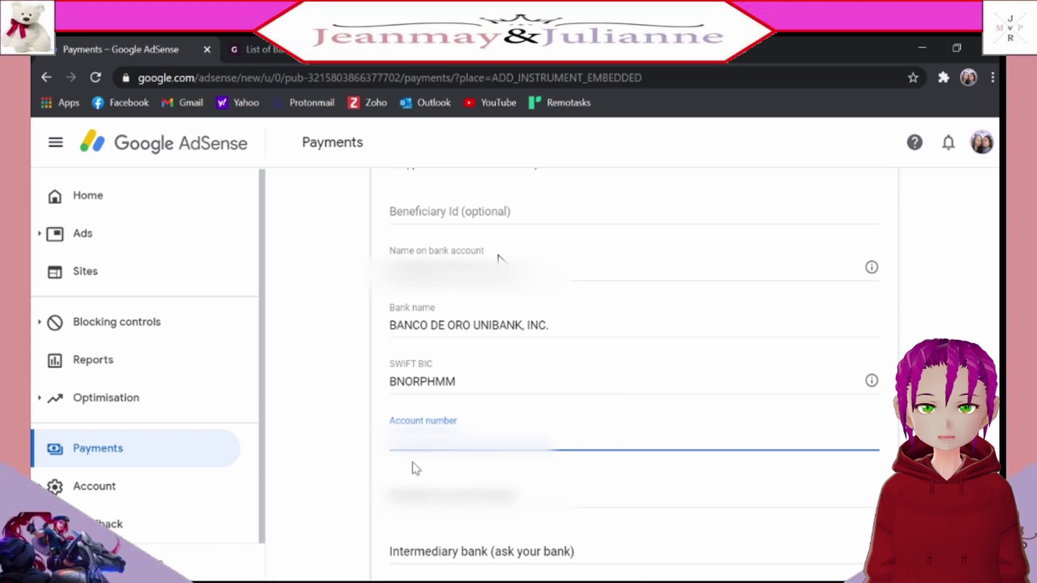
{"action": "type", "text": "0000000000"}
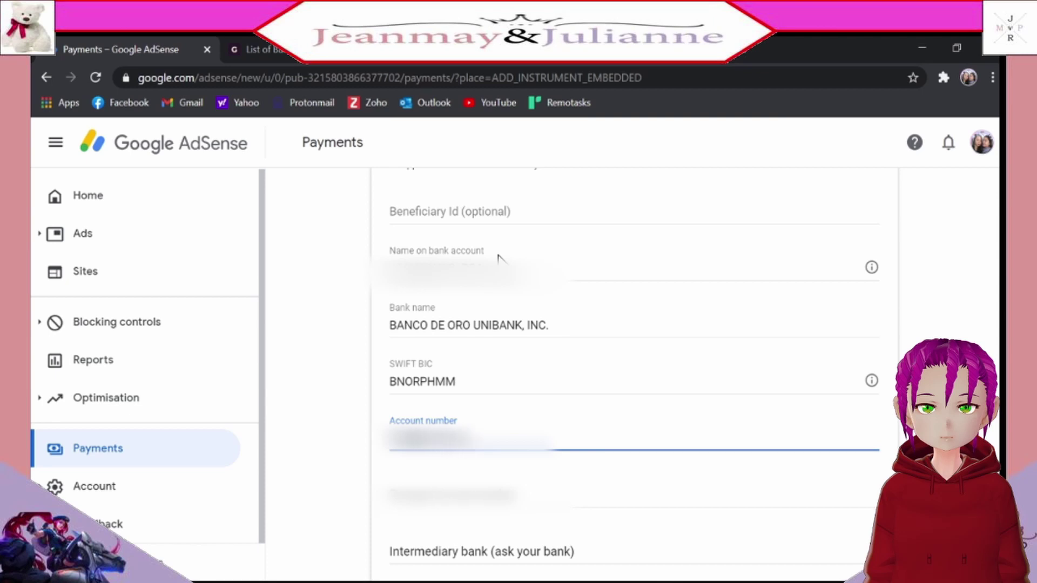
{"action": "key", "text": "Tab"}
{"action": "type", "text": "0"}
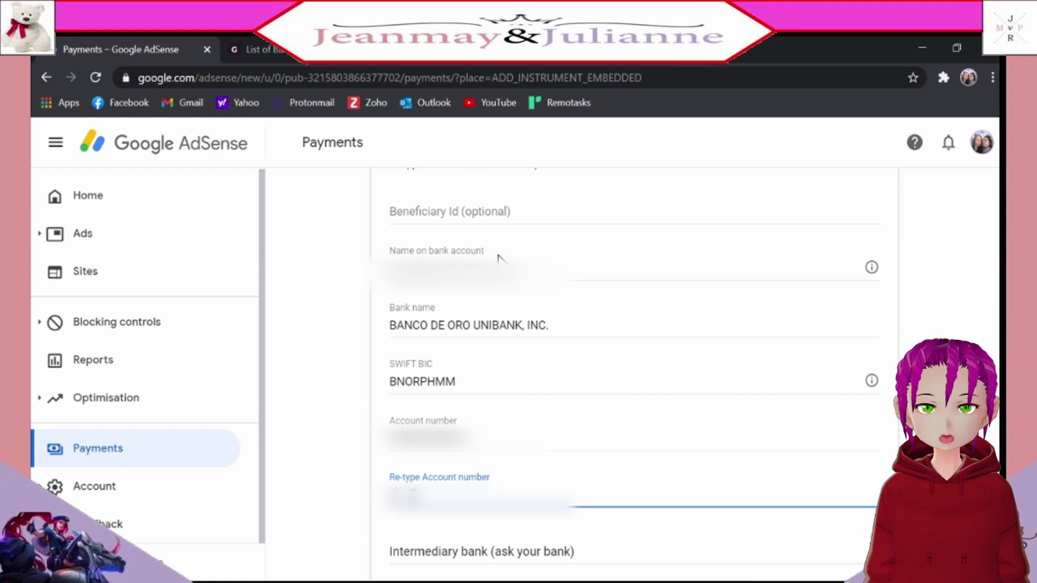
{"action": "type", "text": "00000"}
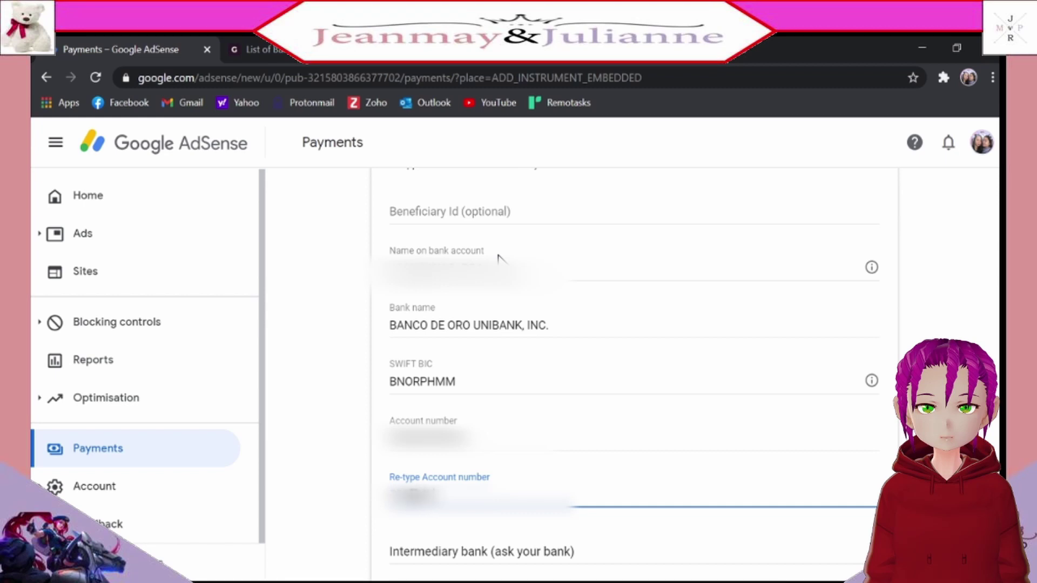
{"action": "type", "text": "00000"}
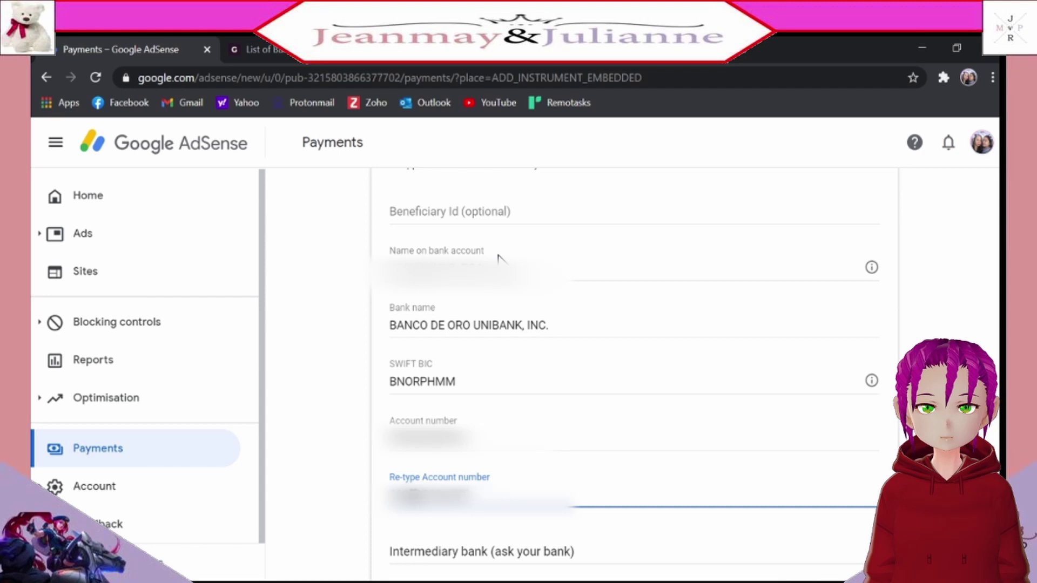
Save the wire-transfer details as the primary payment method.
{"action": "scroll", "coordinate": [498, 255], "scroll_direction": "down", "scroll_amount": 3}
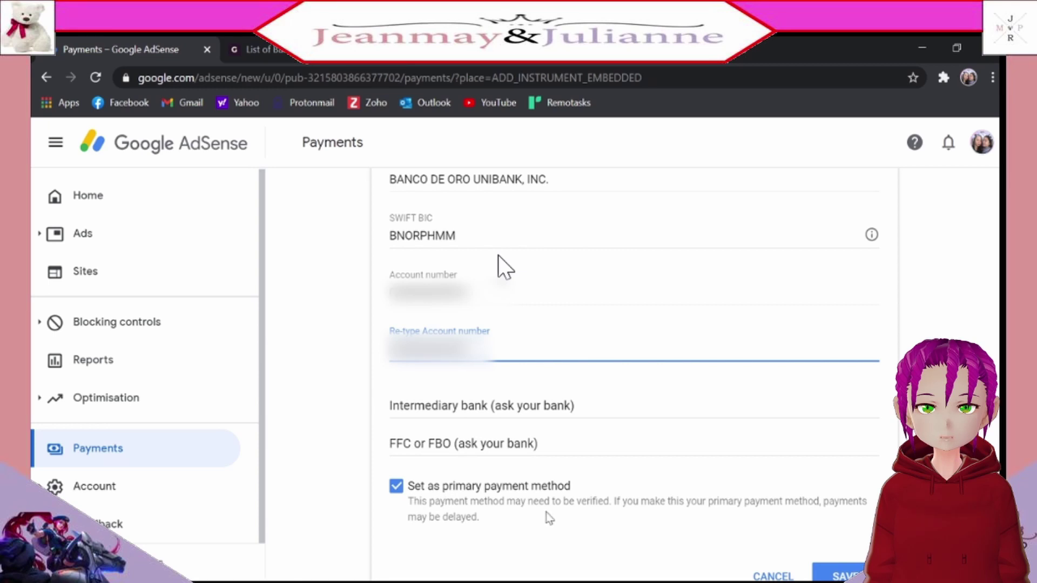
{"action": "scroll", "coordinate": [811, 501], "scroll_direction": "down", "scroll_amount": 1}
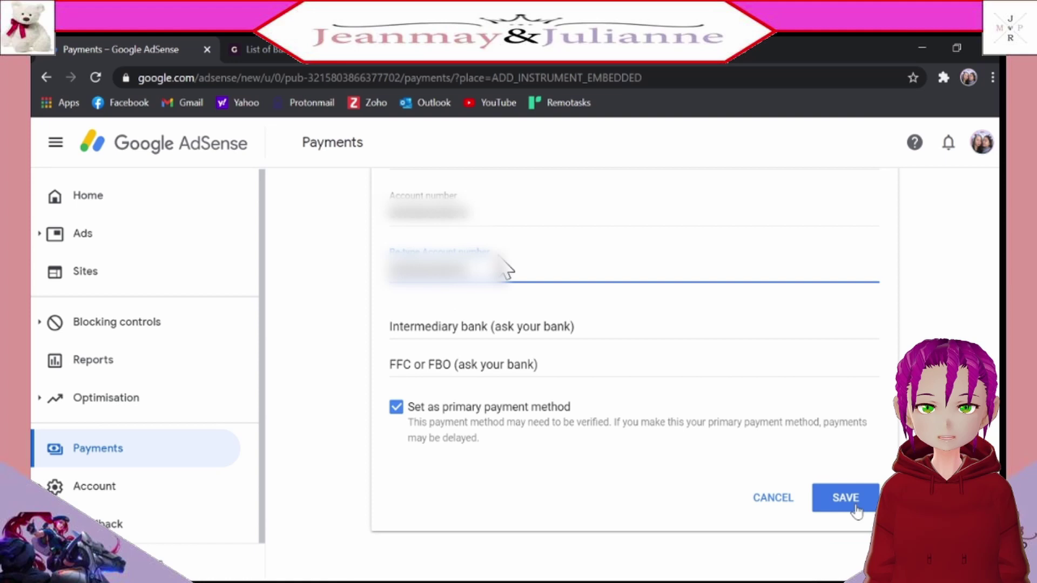
{"action": "left_click", "coordinate": [845, 498]}
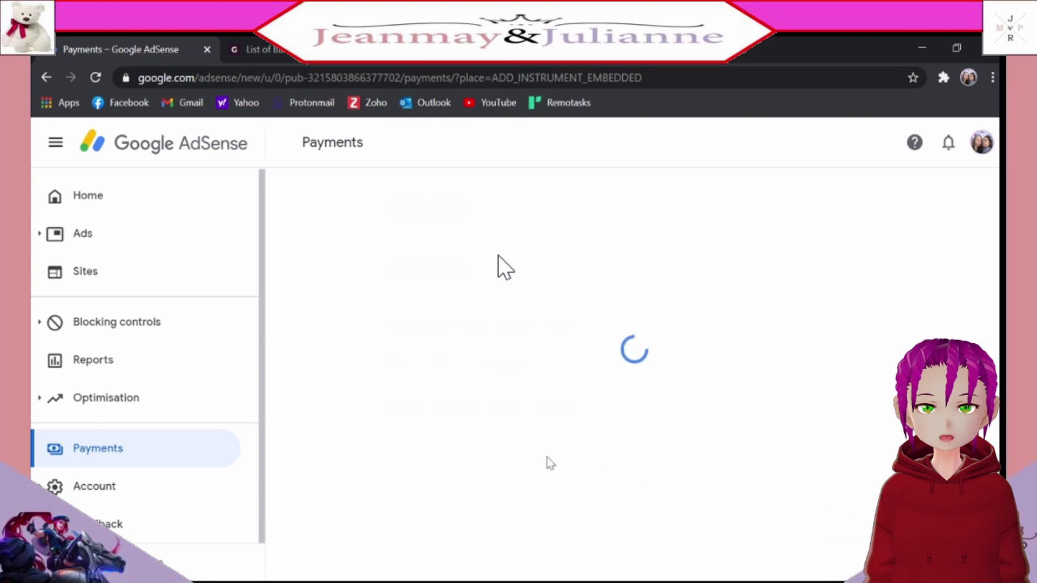